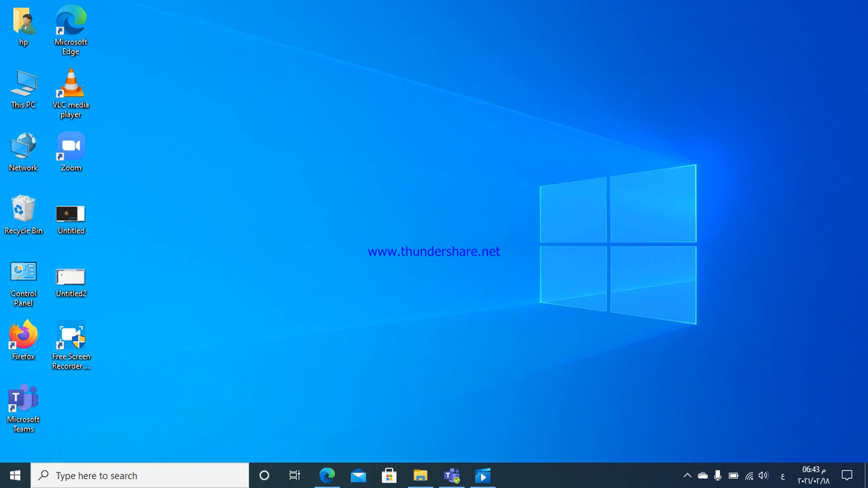
Restore the Microsoft Teams window from its taskbar icon
left_click(452, 476)
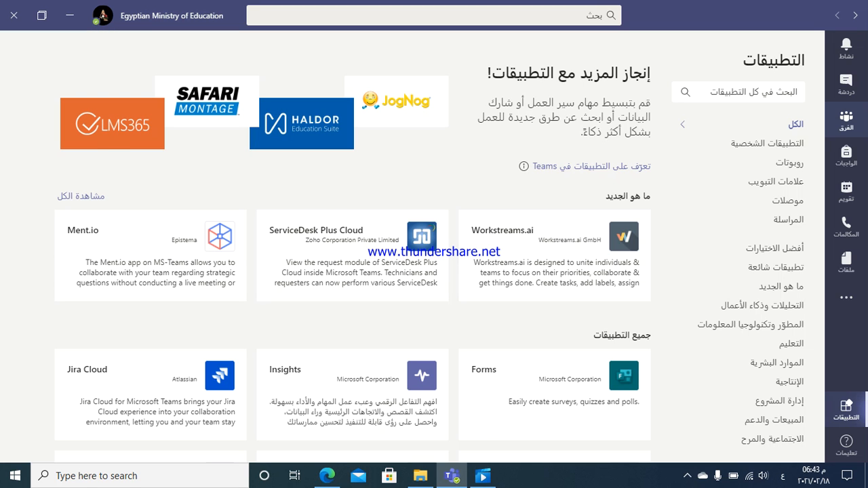
From the Teams list, open the computer and IT team and its حاسب آلى للصف الثانى الثانوى channel
left_click(846, 120)
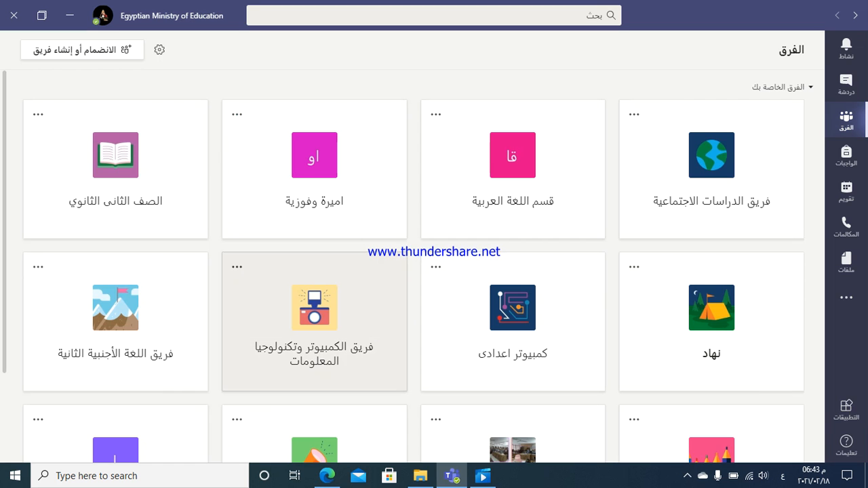
left_click(314, 319)
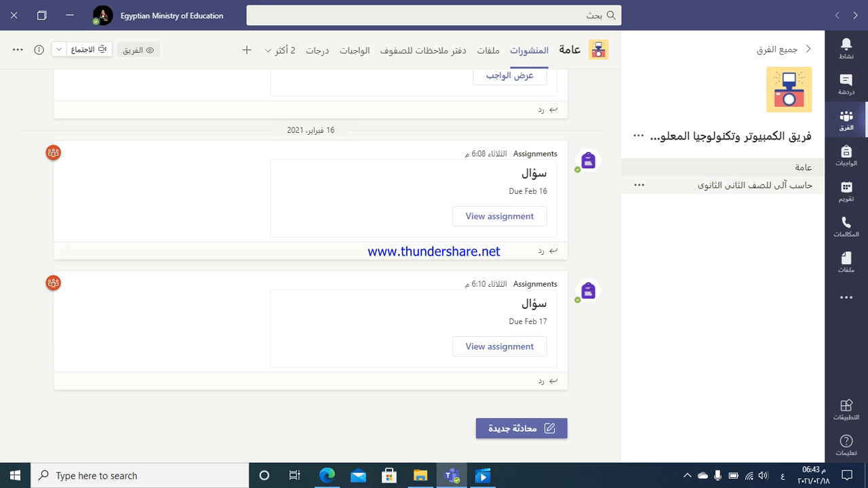
left_click(760, 185)
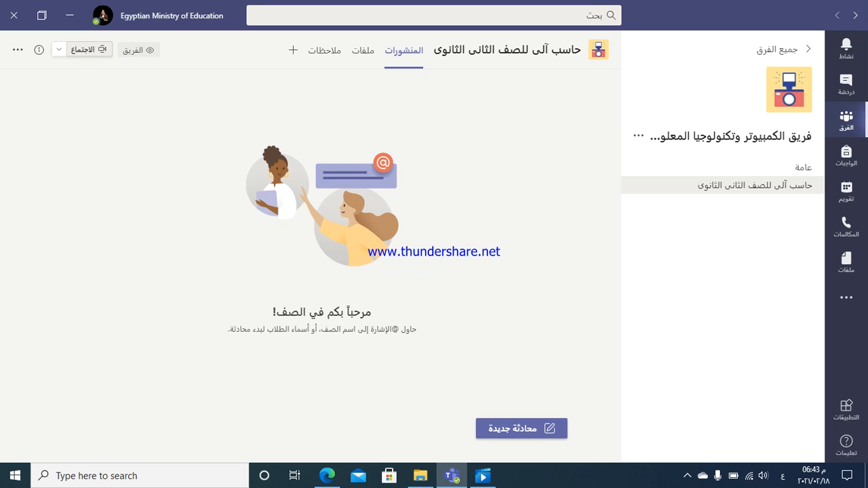
Schedule a channel meeting titled 'المفاهيم الاساسية لانشاء مواقع مصطلحات الكترونية'
left_click(59, 49)
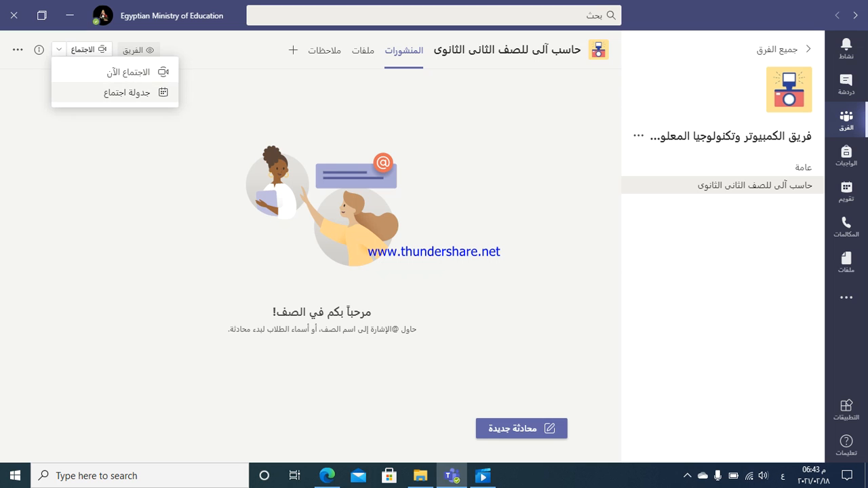
left_click(126, 92)
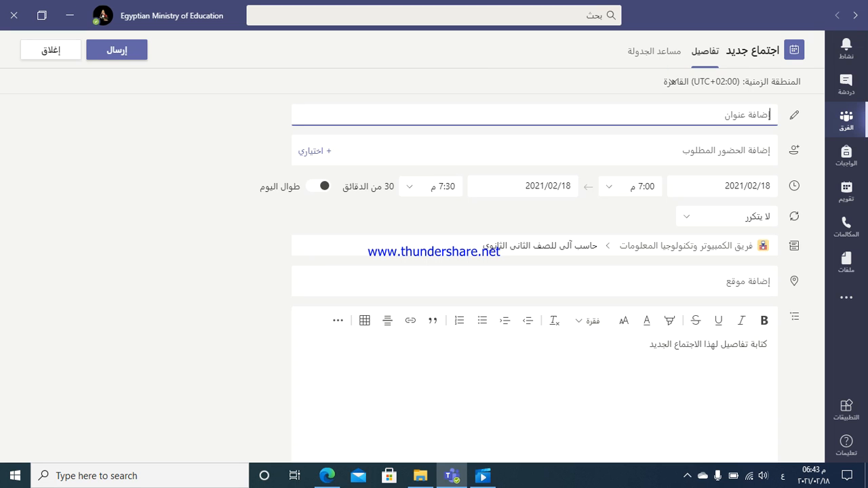
type("المقام")
type("يم الاساس")
type("ية لانشا")
type("ء")
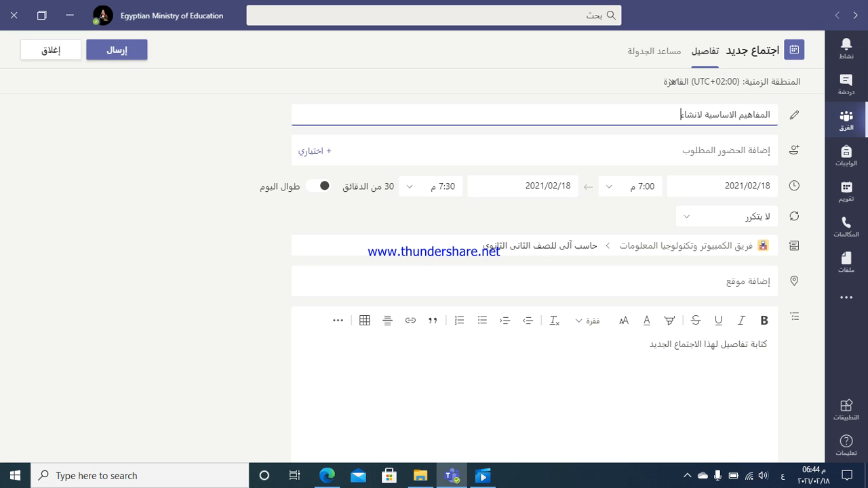
type(" مواقع ا")
key("BackSpace")
type("مصطلحات الكتونية")
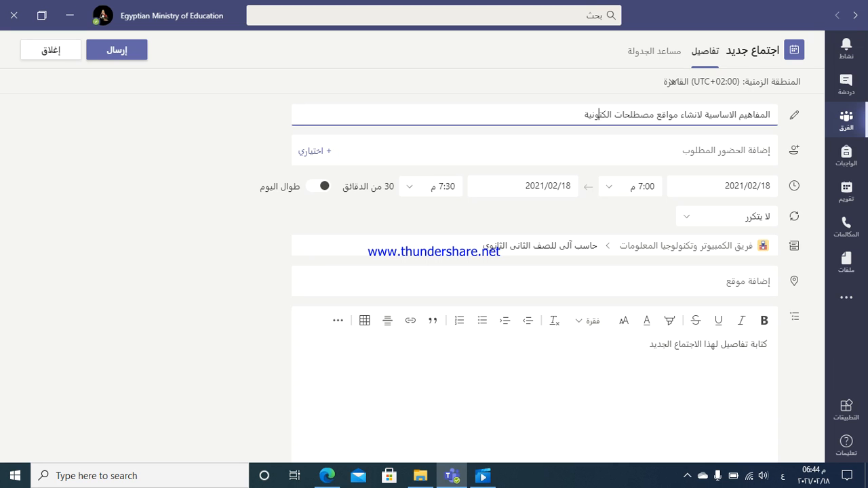
type("ر")
key("Tab")
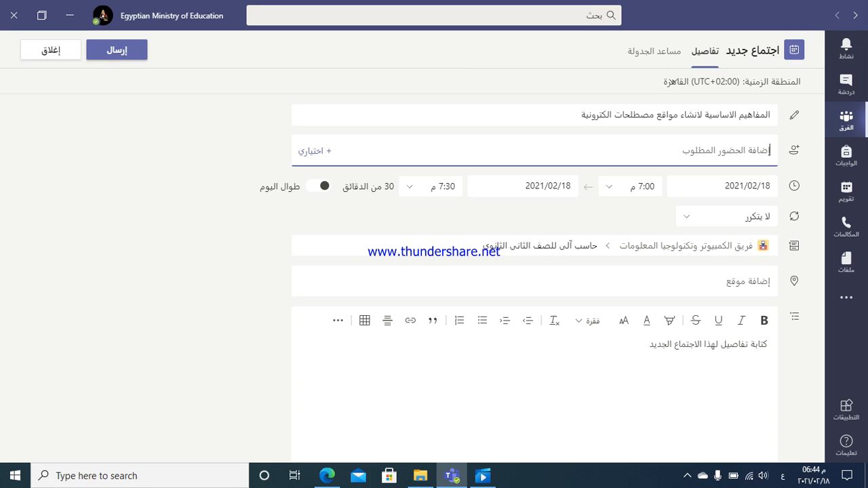
Search the guest by name in English and add them as a required attendee
key("Tab")
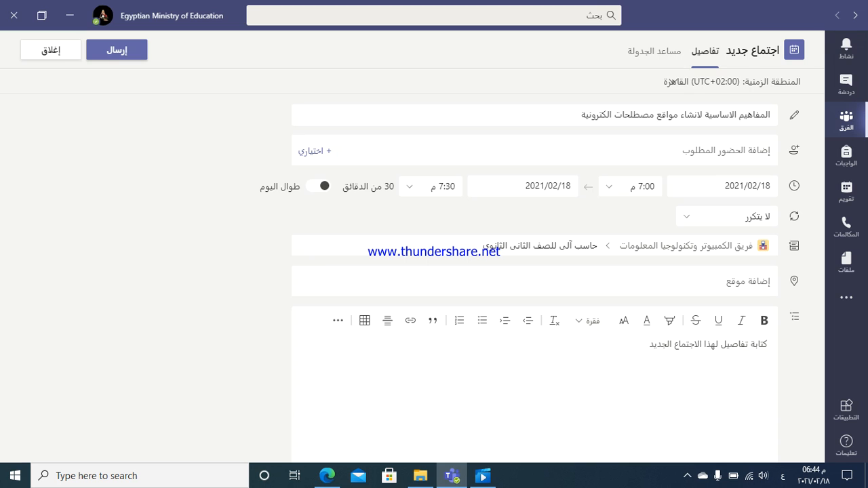
left_click(726, 150)
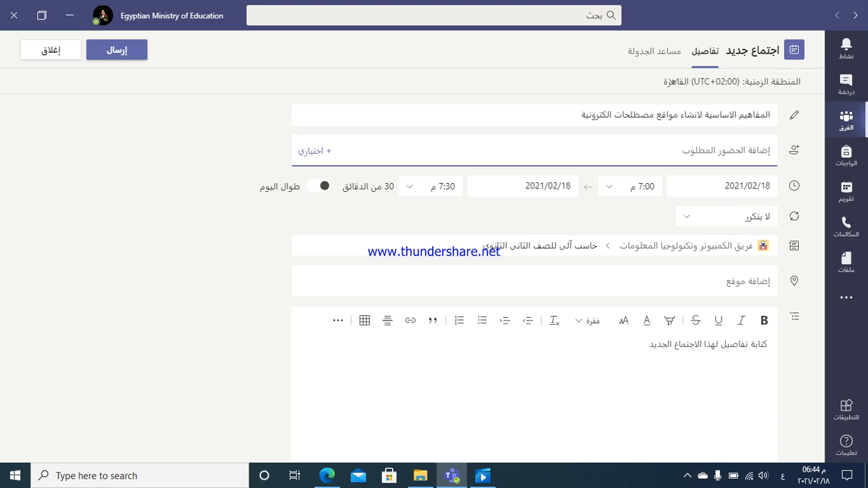
key("alt+shift")
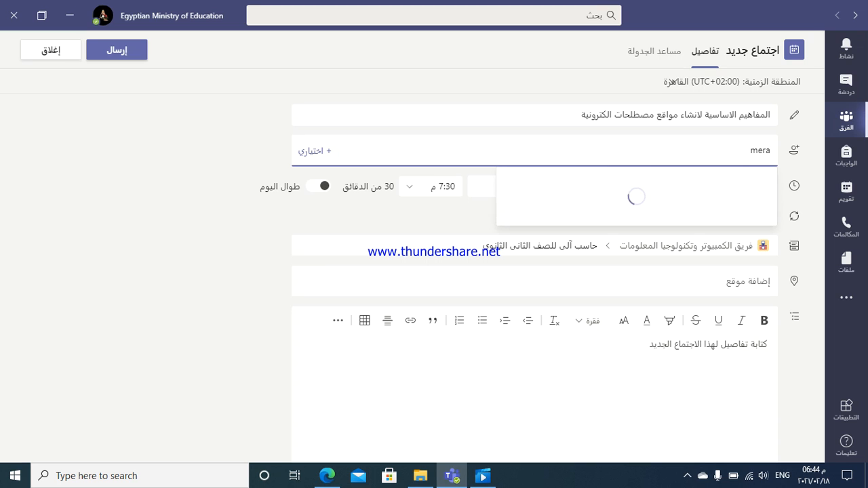
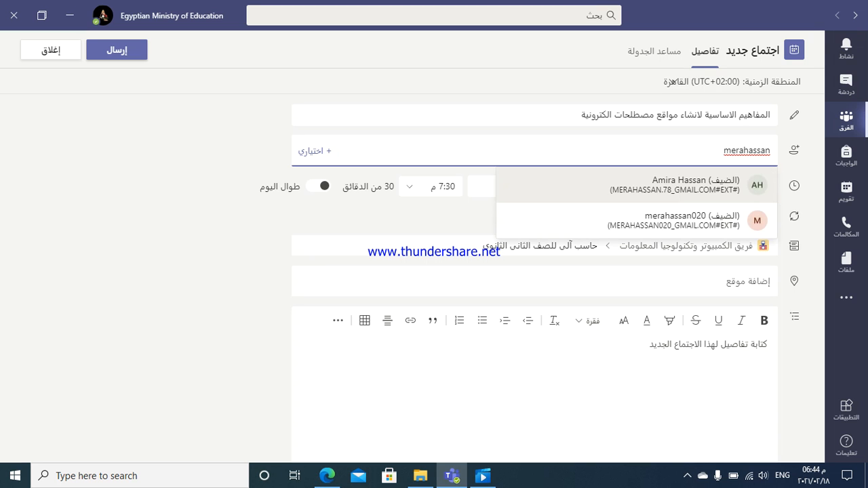
key("Down")
key("Return")
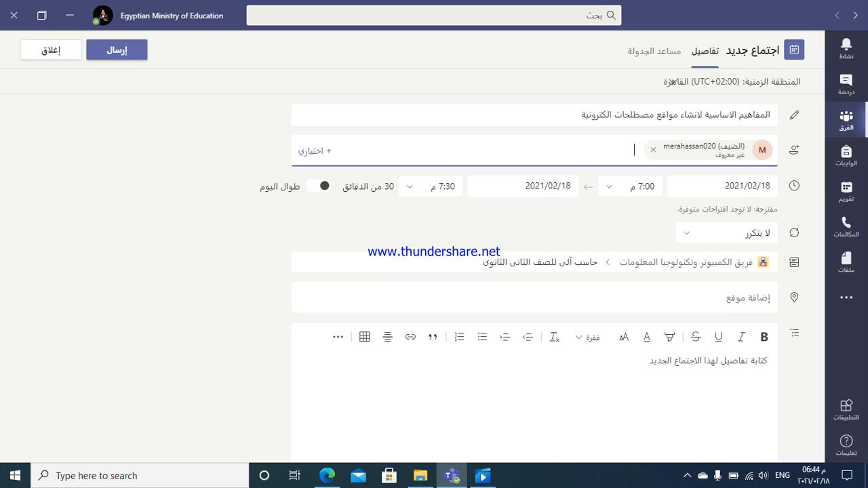
Set the meeting date to 2021/02/20 with start 9:00 ص and end 10:00 ص
left_click(723, 187)
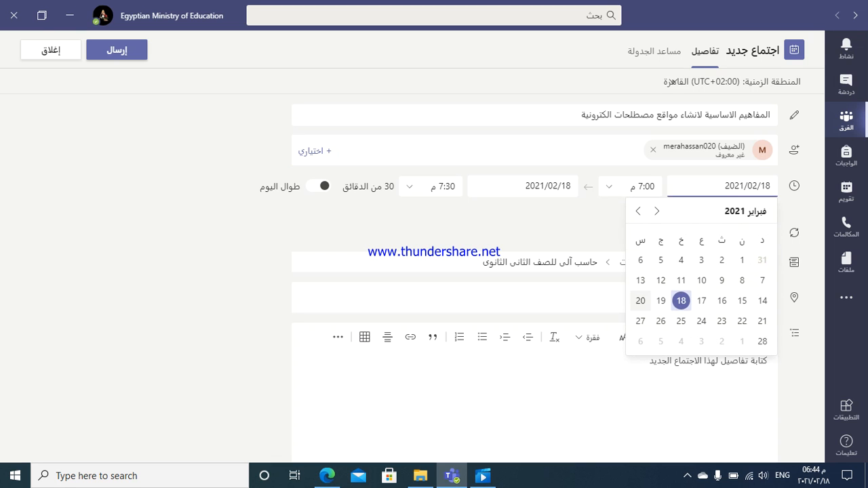
left_click(640, 301)
left_click(631, 186)
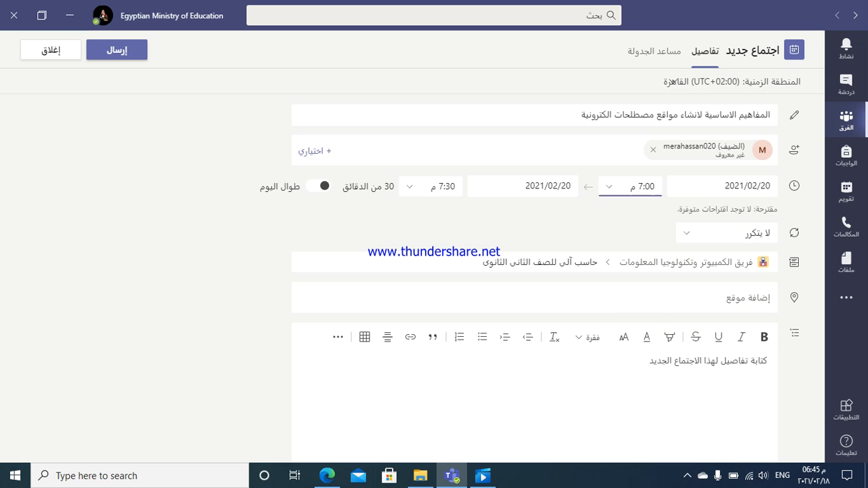
scroll(627, 258, "up", 5)
scroll(630, 262, "up", 2)
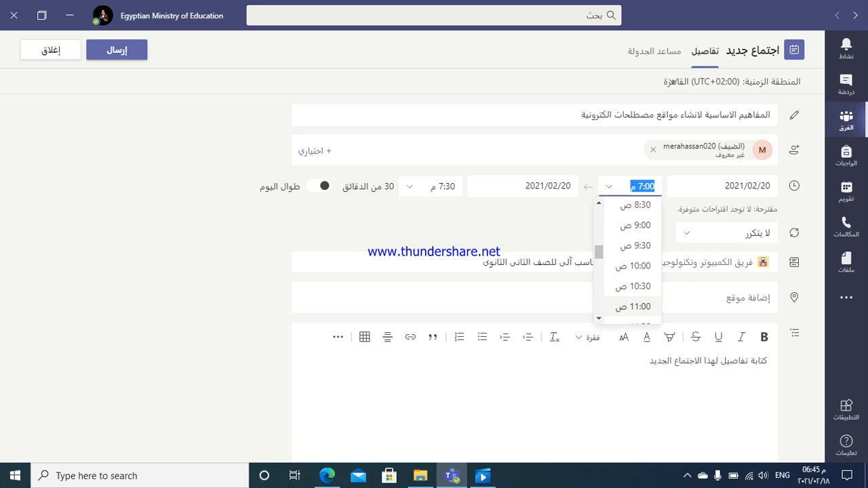
left_click(631, 226)
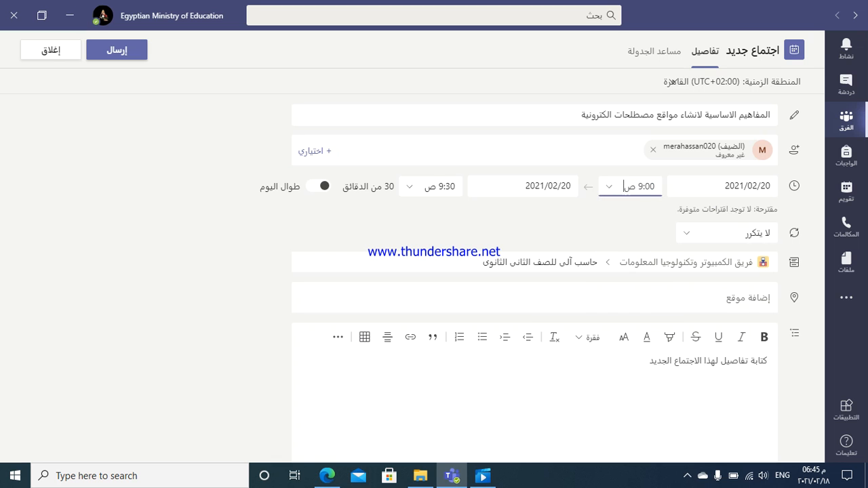
left_click(431, 186)
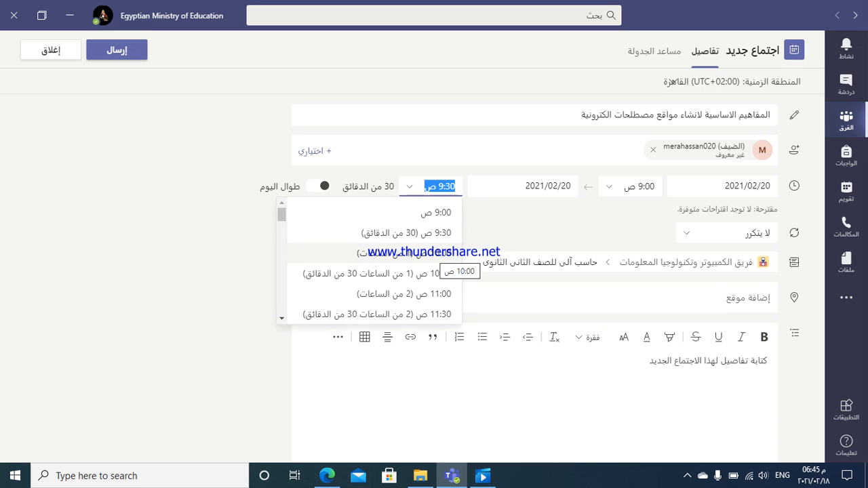
left_click(437, 253)
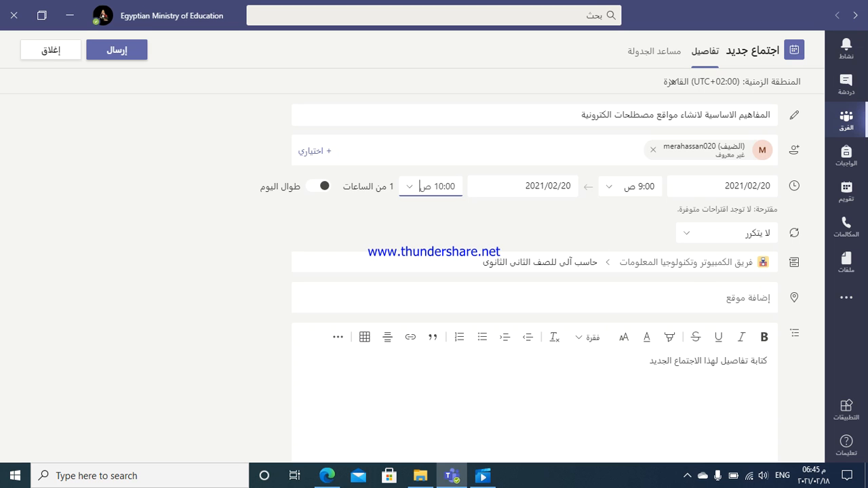
left_click(468, 262)
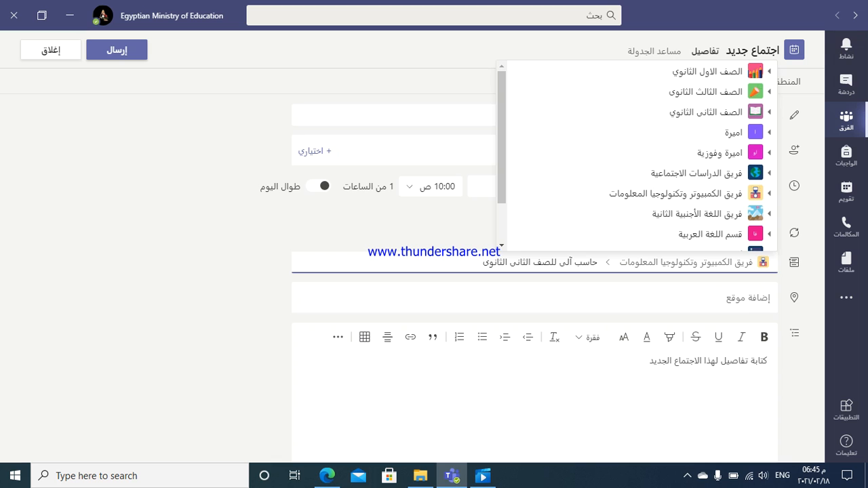
Leave the channel unchanged and move into the meeting details editor
left_click(769, 298)
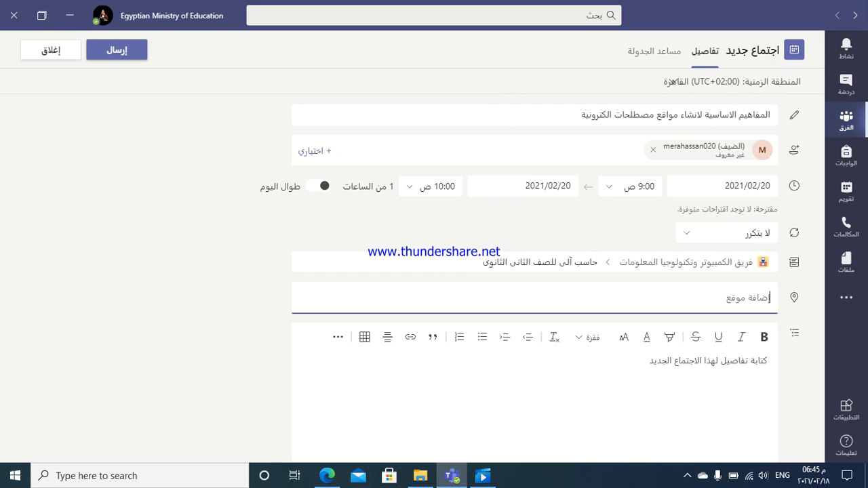
scroll(671, 81, "down", 1)
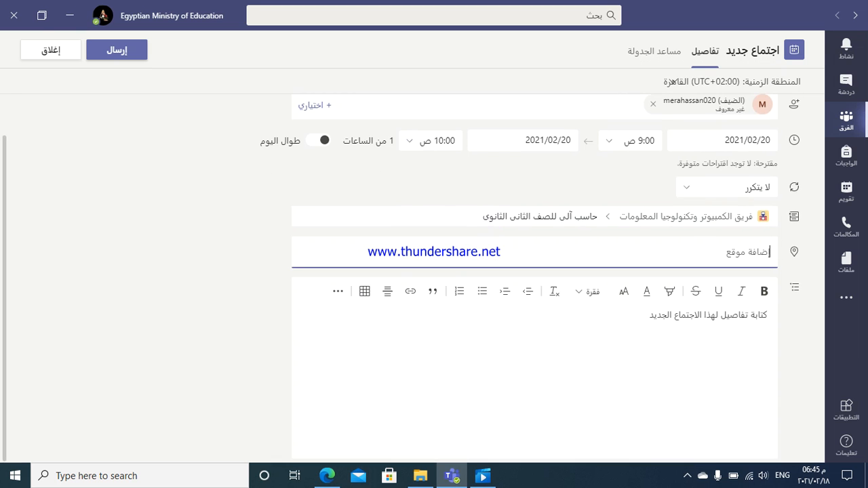
key("Tab")
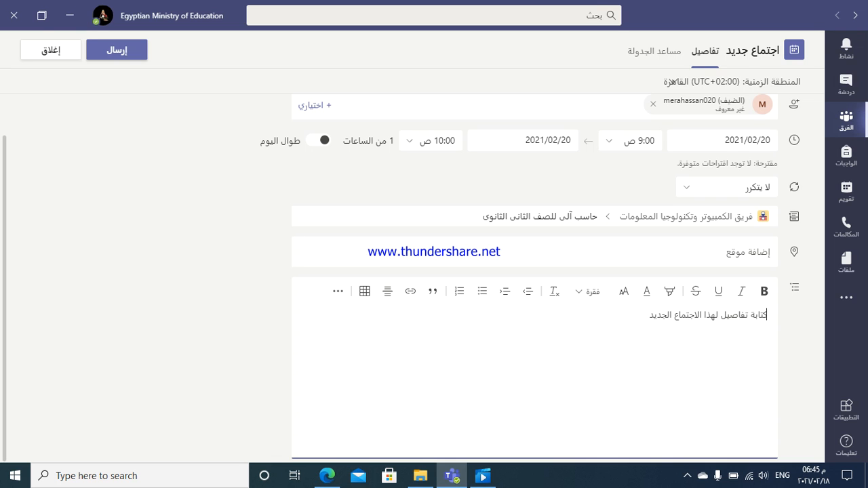
Write the agenda lines بنود الحصة, بعض المفاهيم لانشاء موقع and مقارنة بين انواع الصفحات in the details
type("hgpw [k,]m")
key("BackSpace")
key("BackSpace")
key("BackSpace")
key("BackSpace")
key("BackSpace")
key("BackSpace")
key("BackSpace")
key("BackSpace")
key("BackSpace")
key("BackSpace")
type("كتابة تفاصيل لهذا الاجتماع الجديد")
key("alt+shift")
type("بنود ")
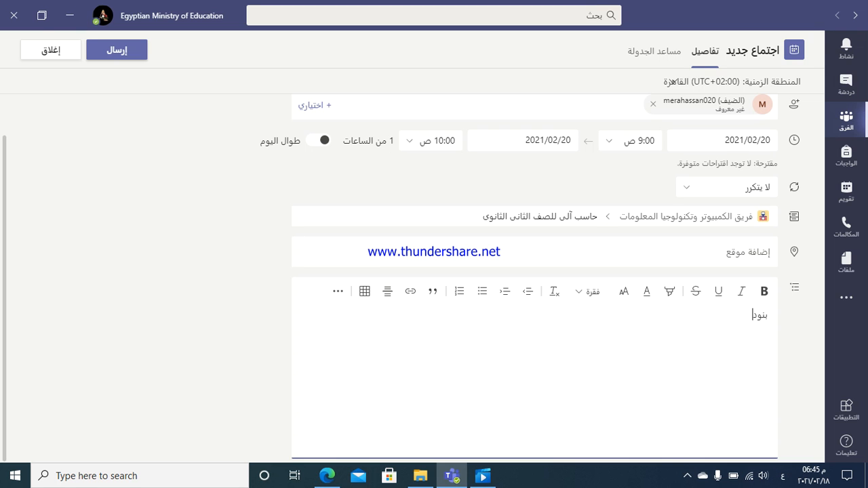
type("الحصة")
key("Return")
type("بعض المفا")
type("هي")
type("م")
type(" لانشاء")
type(" موقع")
type("مقارن")
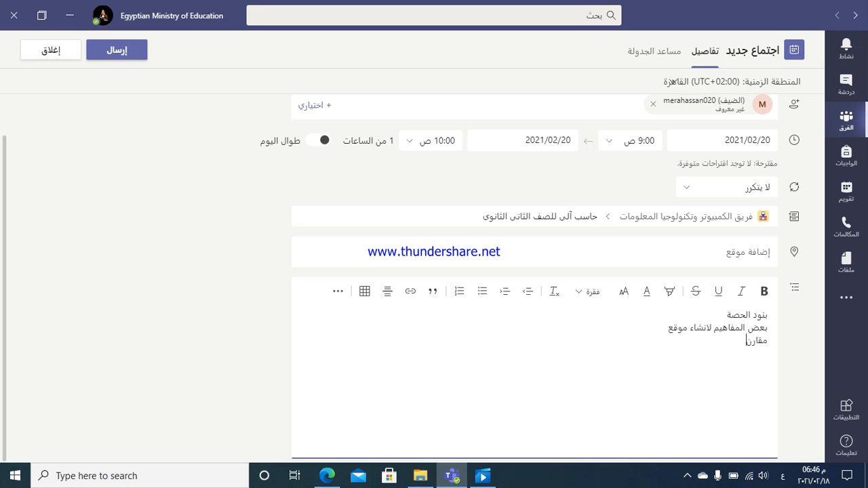
type("ة بين ال")
type("نواع الص")
type("فحات")
scroll(402, 278, "up", 1)
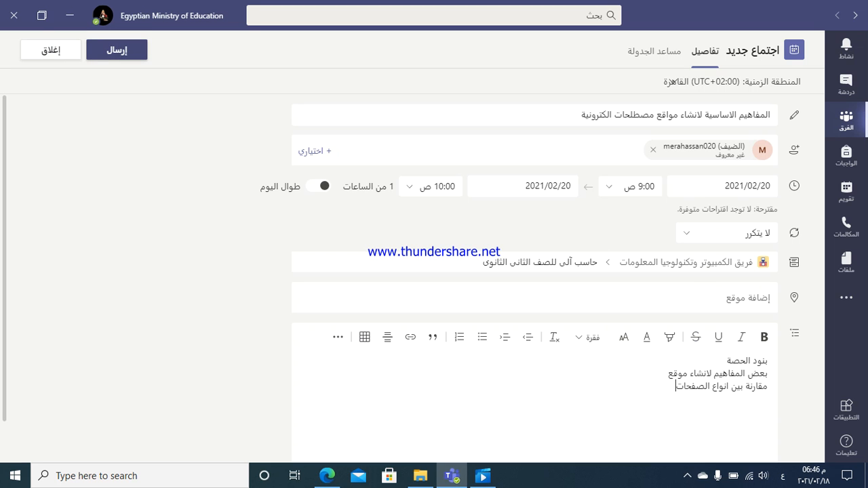
Send the meeting so its agenda card for 20 February 2021, 9:00 ص appears in the channel
left_click(117, 50)
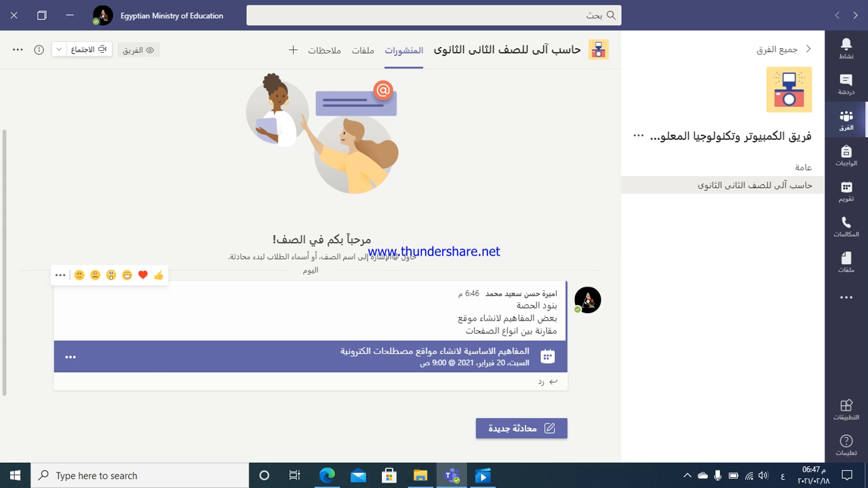
Choose 'عرض تفاصيل الاجتماع' from the meeting card's '...' menu
left_click(70, 357)
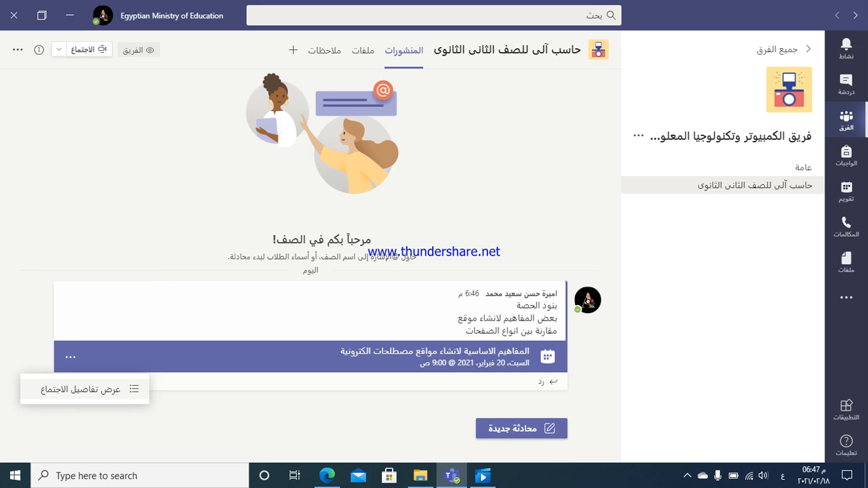
left_click(80, 390)
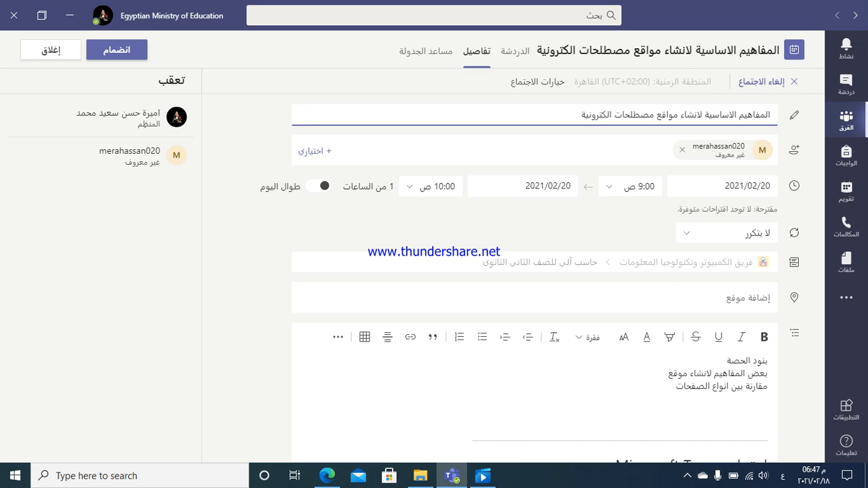
scroll(502, 278, "down", 1)
scroll(502, 279, "up", 1)
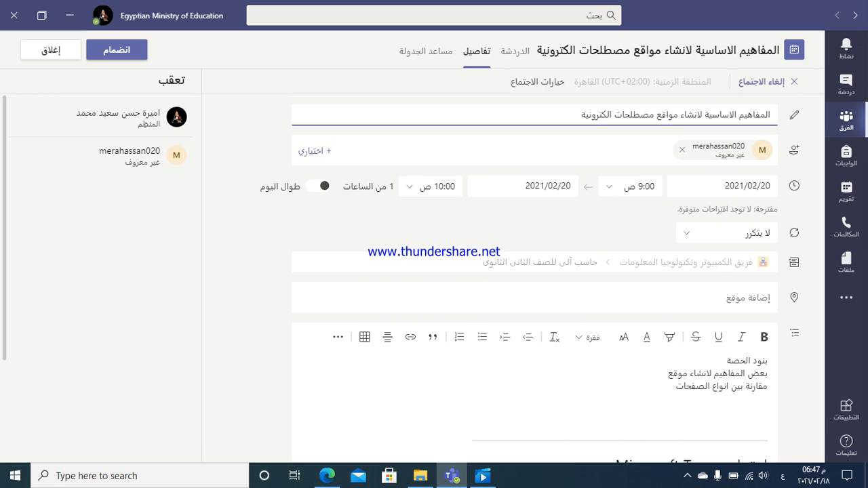
left_click(722, 186)
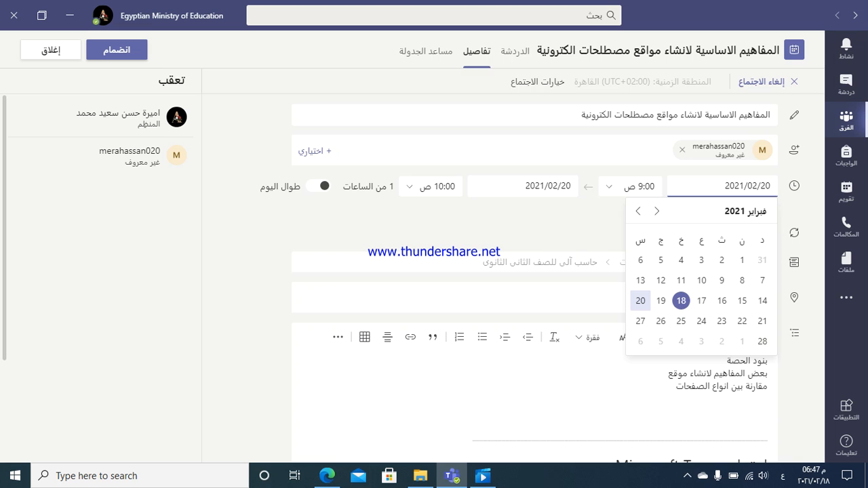
left_click(766, 186)
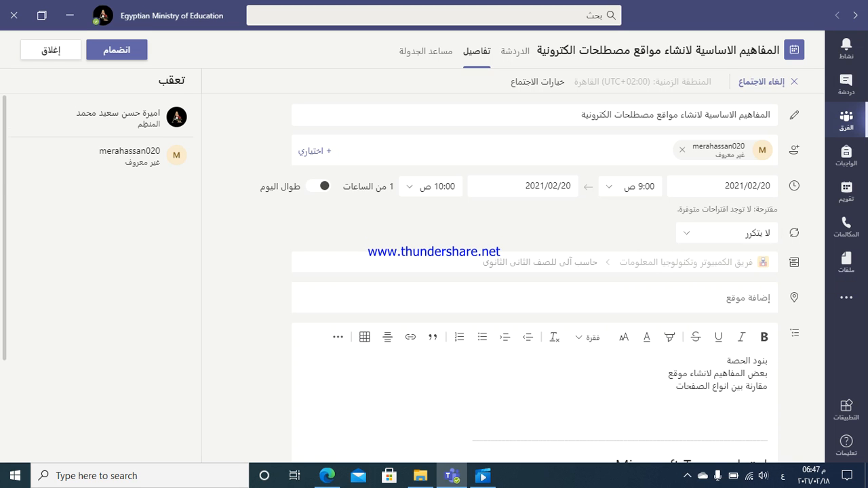
scroll(794, 264, "down", 2)
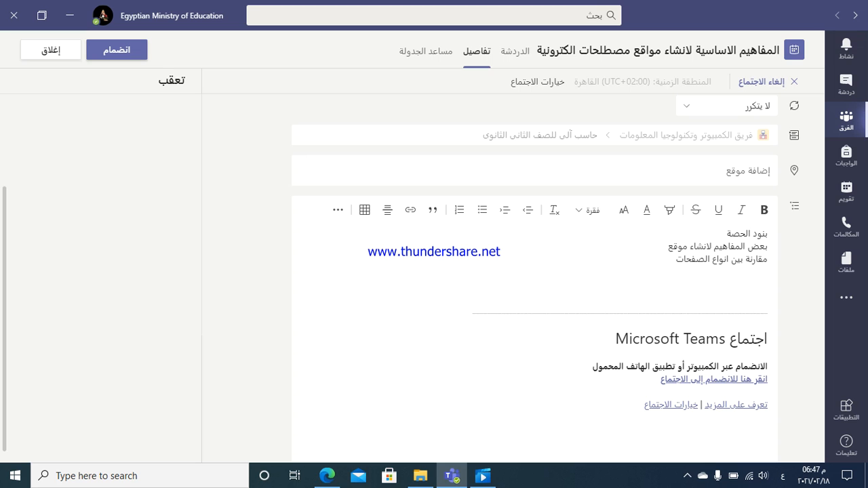
Check the join link's Copy and Open link options, then scroll back to the top of the details
right_click(676, 378)
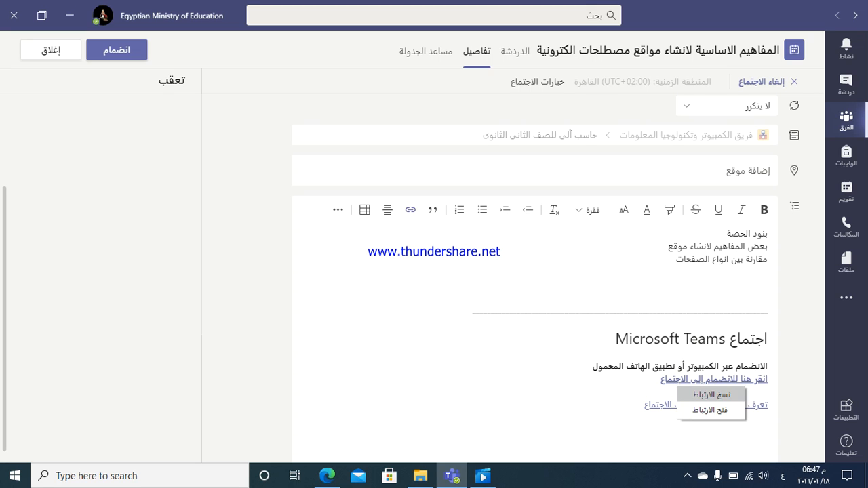
scroll(677, 379, "up", 3)
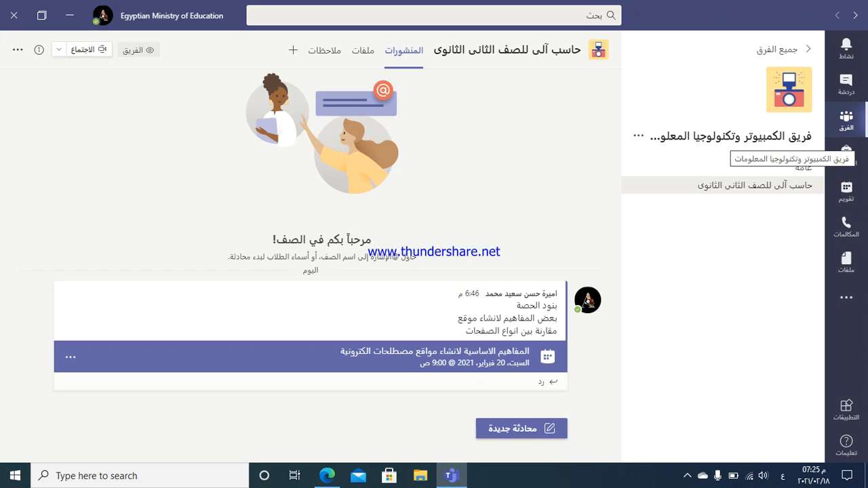
Bring the Teams web tab in Edge to the front, showing the General channel's Posts
left_click(327, 475)
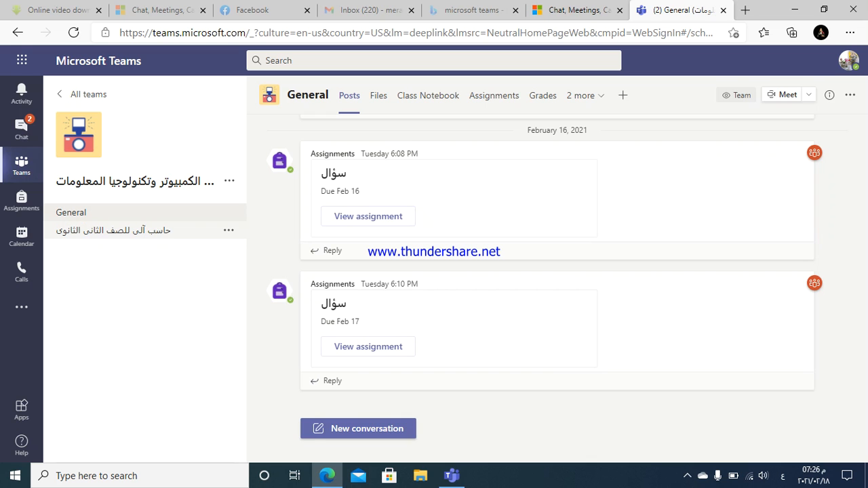
Open the February 20 meeting's details from its post in the حاسب آلى للصف الثانى الثانوى channel
left_click(136, 231)
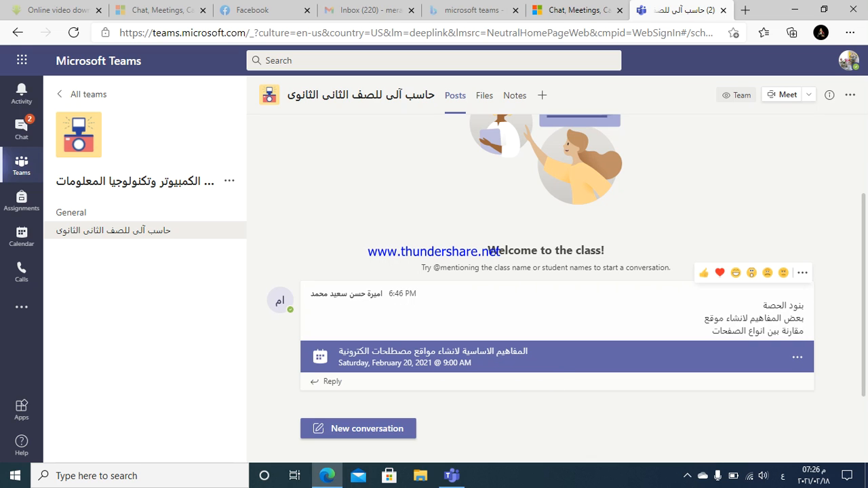
left_click(434, 356)
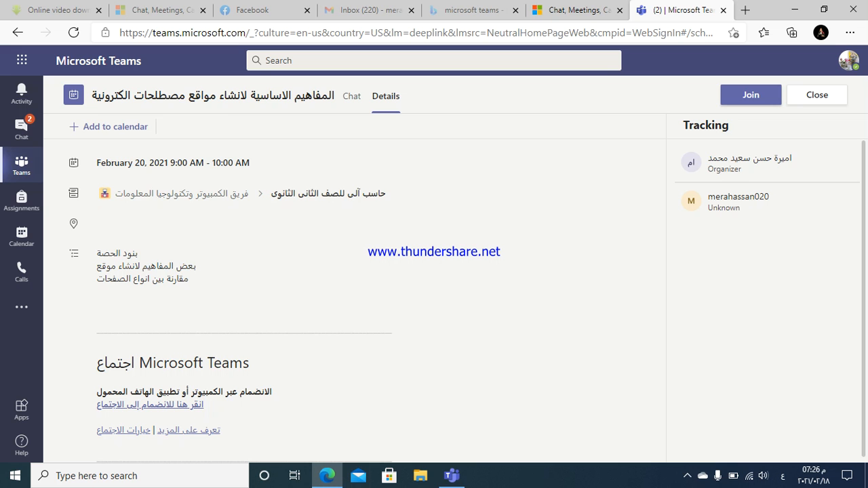
Start joining the February 20, 9:00 AM meeting to reach its audio and video settings
scroll(434, 301, "down", 1)
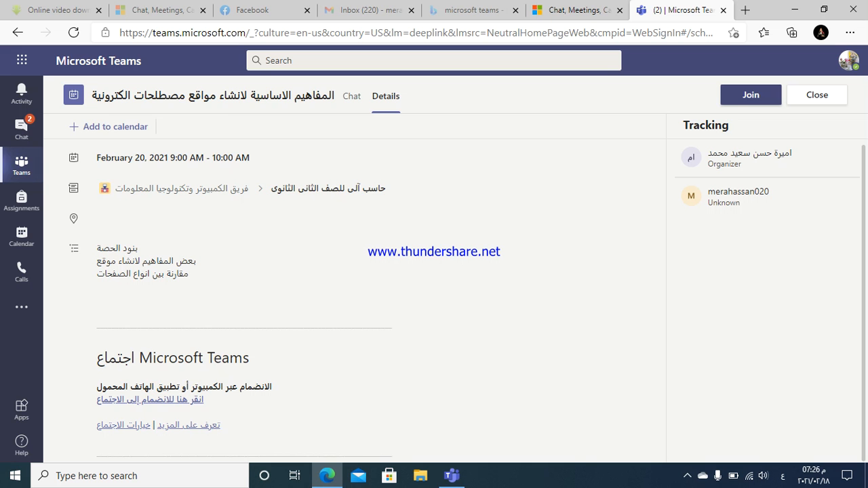
left_click(751, 95)
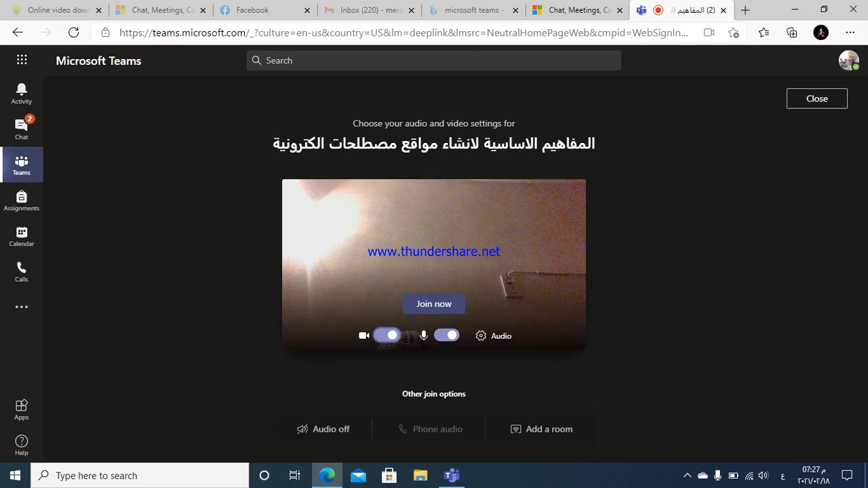
Turn the camera off and enter the meeting
key("space")
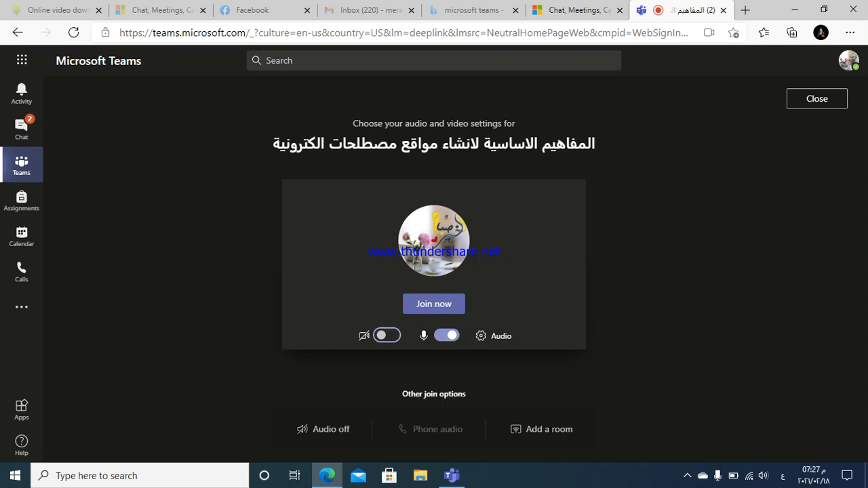
key("Tab")
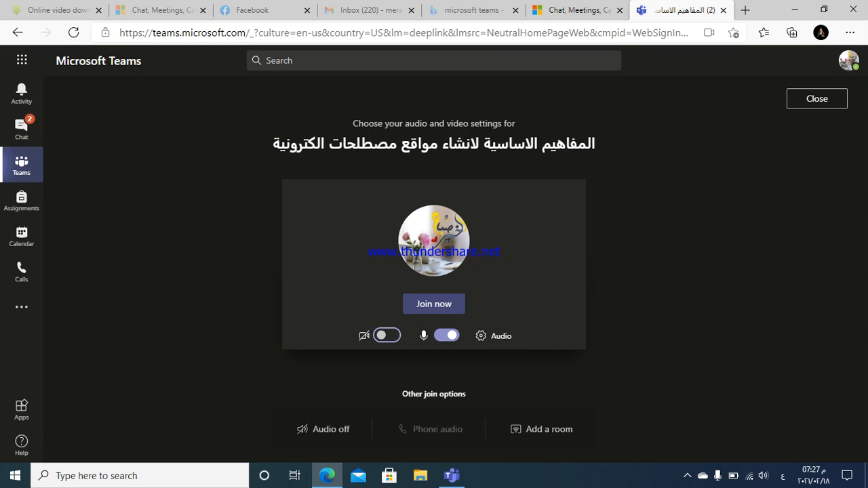
left_click(434, 304)
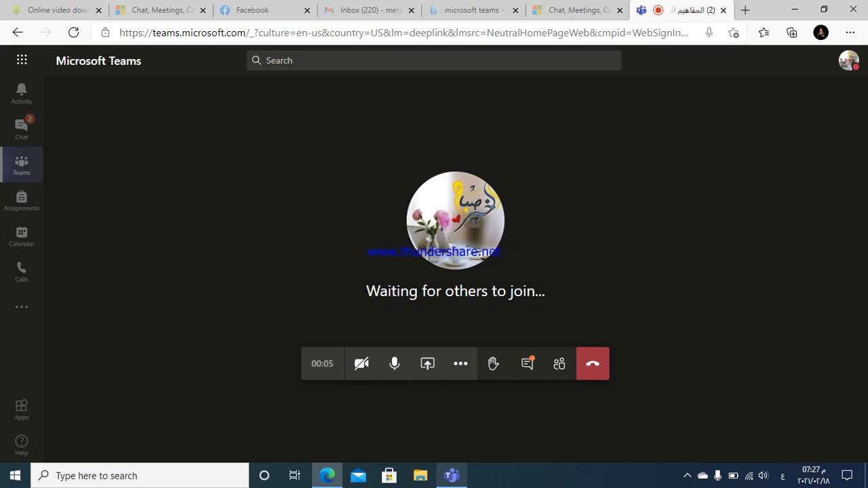
Switch back to the Teams desktop window, where the class channel shows the live meeting card
mouse_move(452, 475)
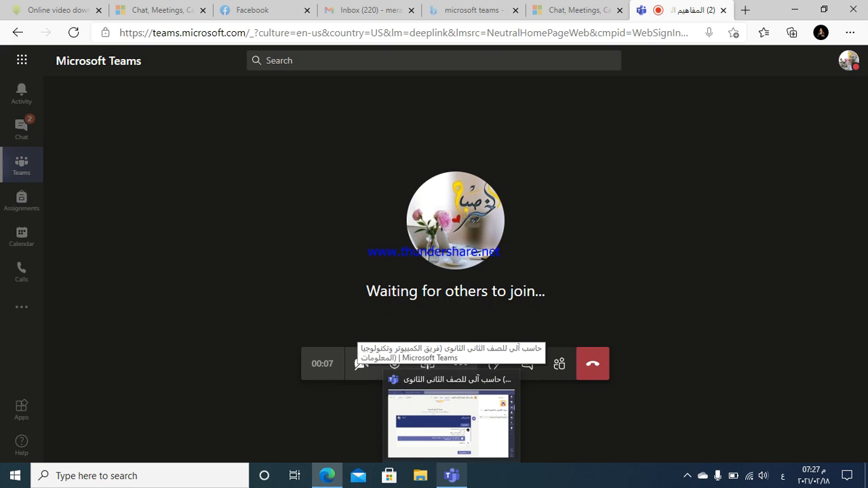
left_click(451, 424)
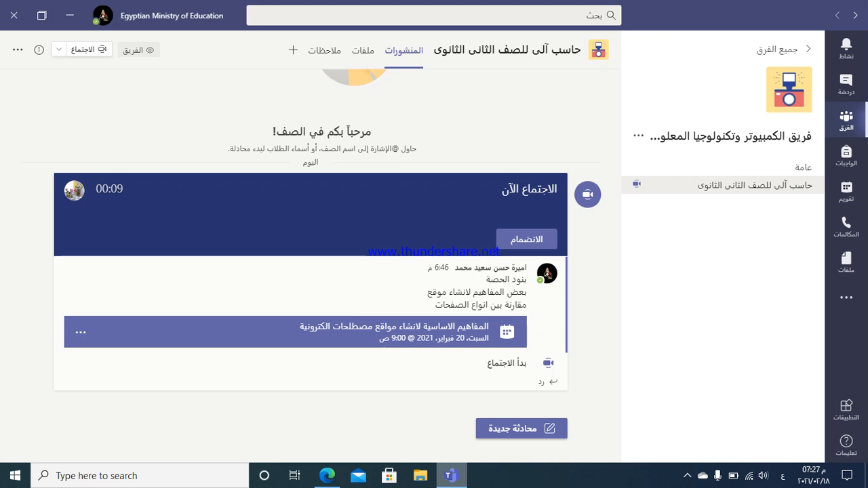